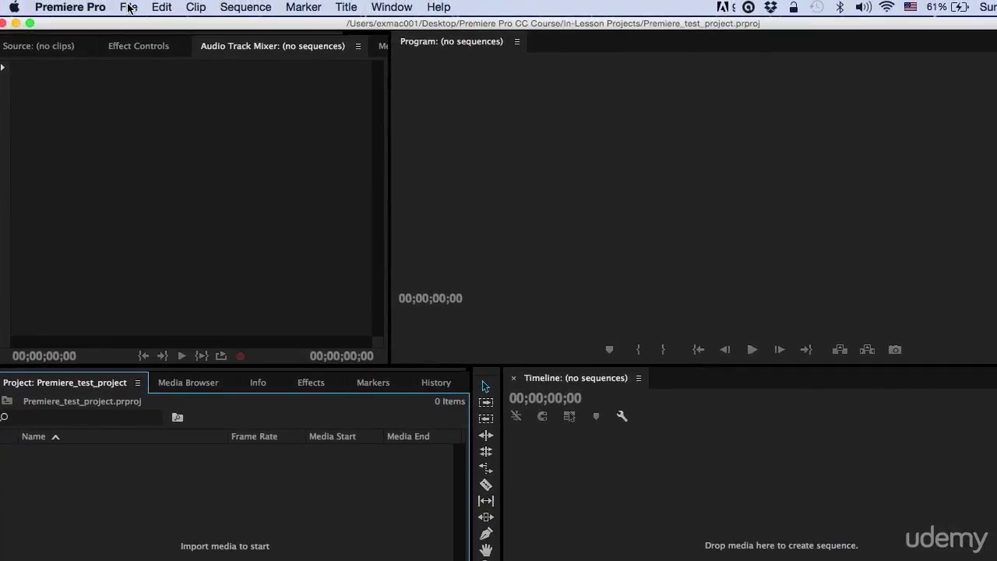
Step: Use File > Import to import Premiere Pro CC Intro.prproj from In-Lesson Projects > Premiere Pro Intro
left_click(129, 7)
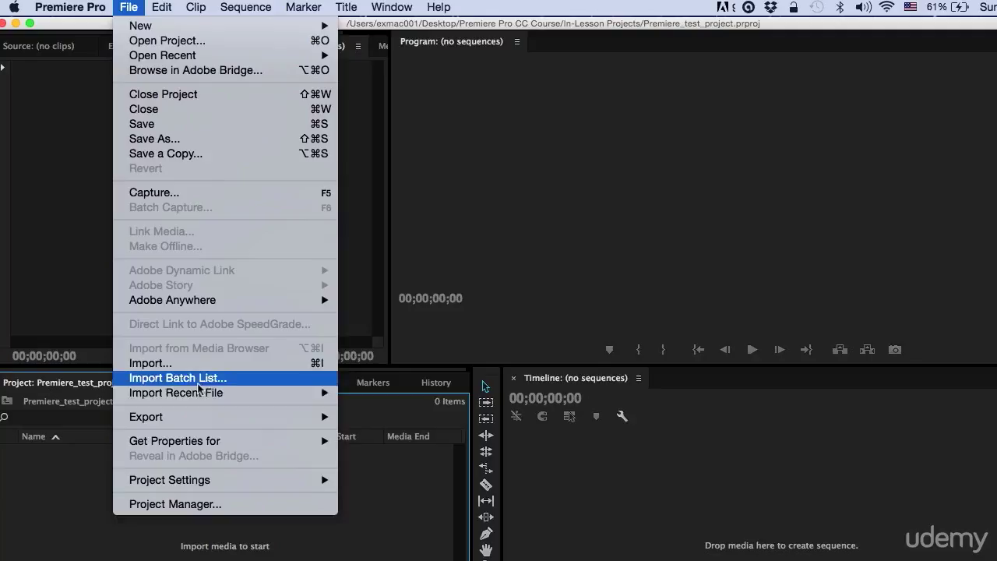
left_click(199, 364)
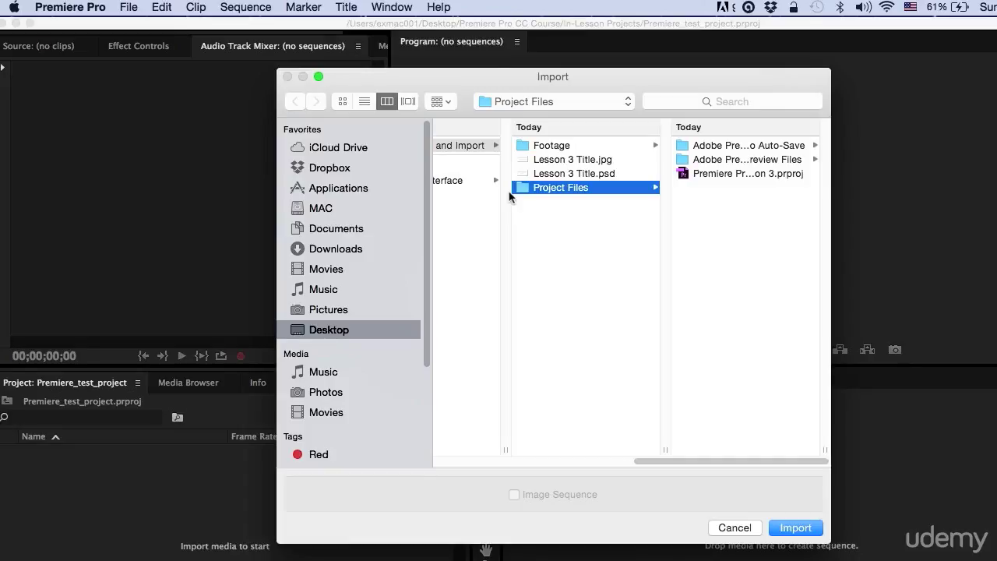
key("Left")
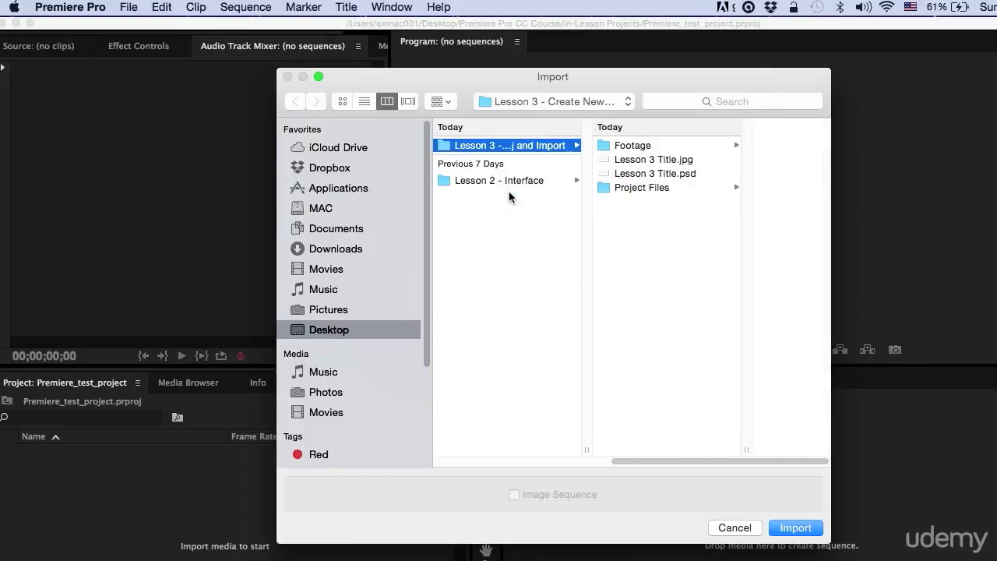
key("Left")
key("Up")
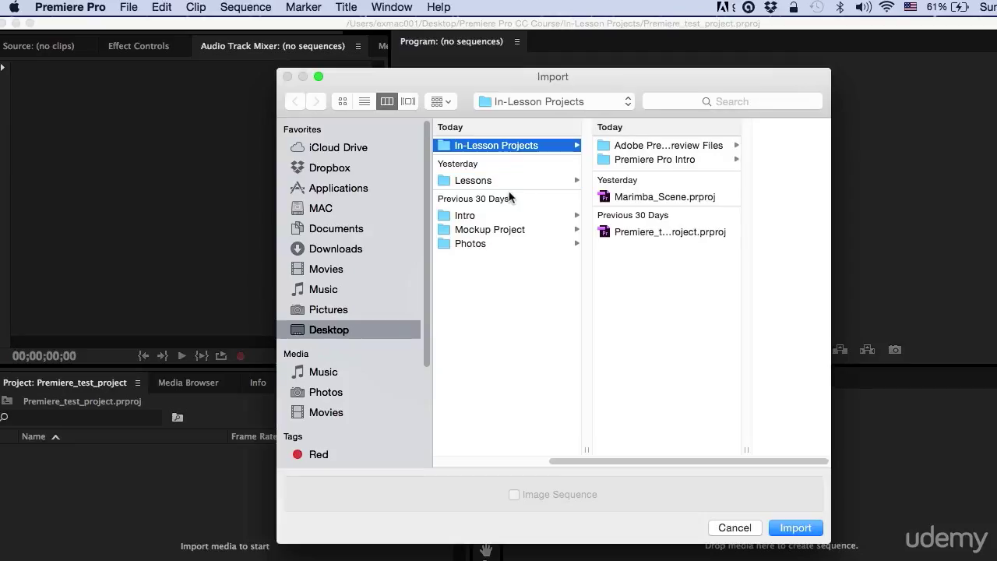
key("Right")
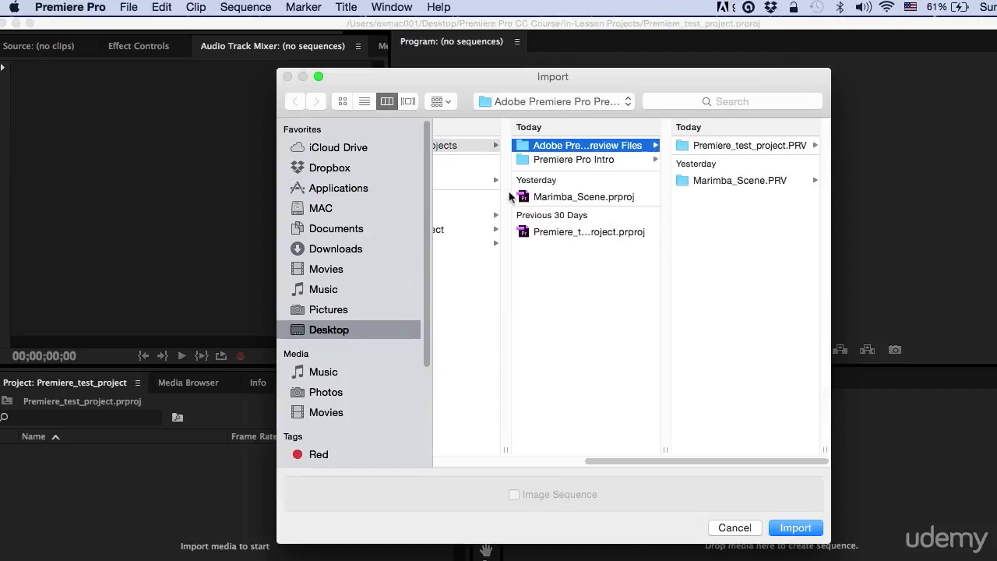
key("Down")
key("Right")
key("Down")
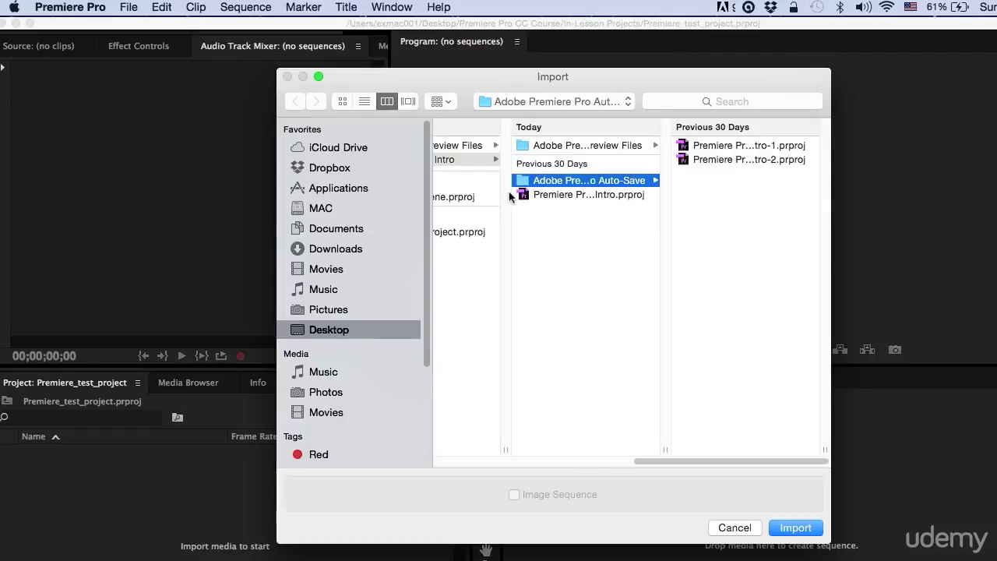
key("Down")
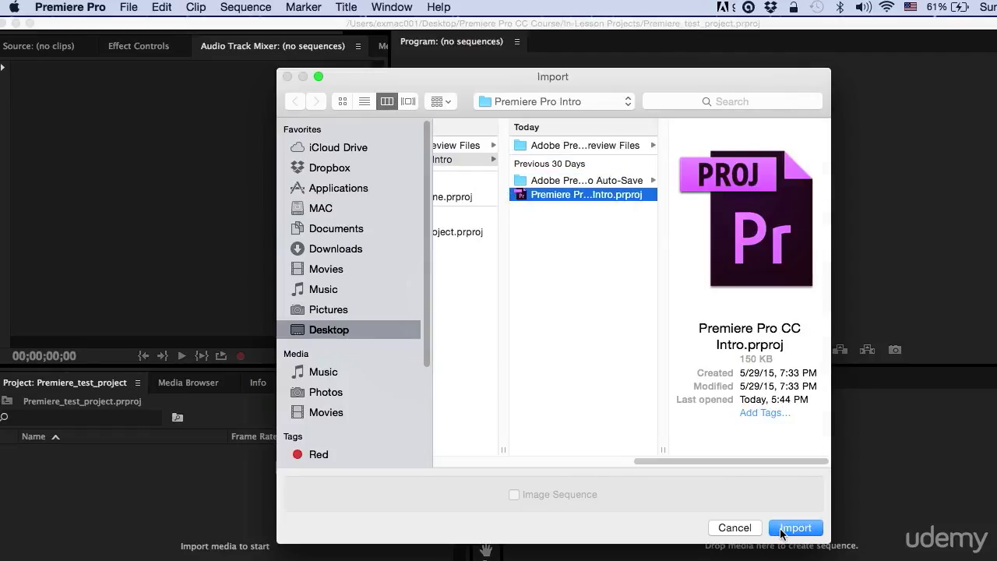
left_click(795, 528)
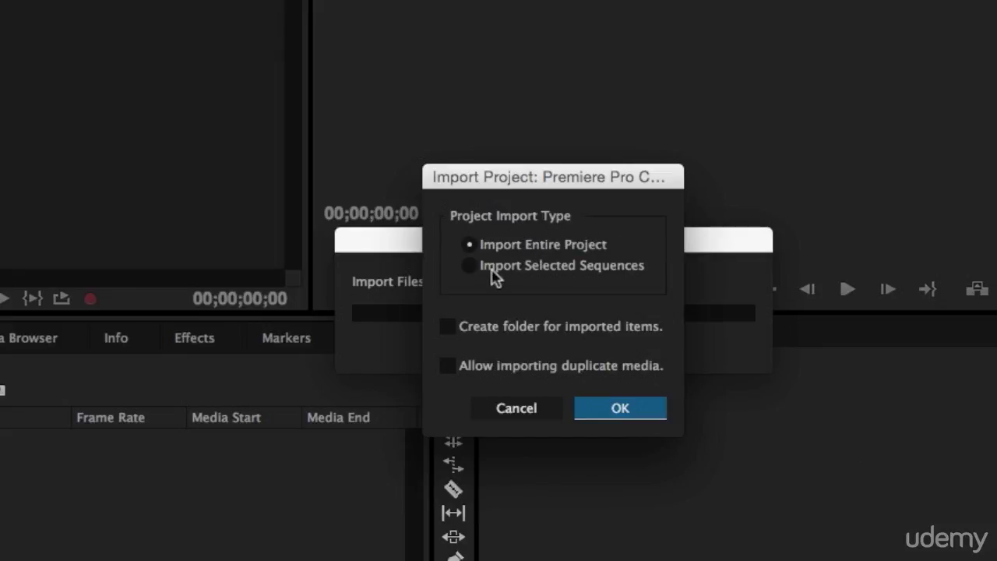
Step: Set the project import type to Import Selected Sequences and confirm with OK
left_click(614, 267)
left_click(616, 413)
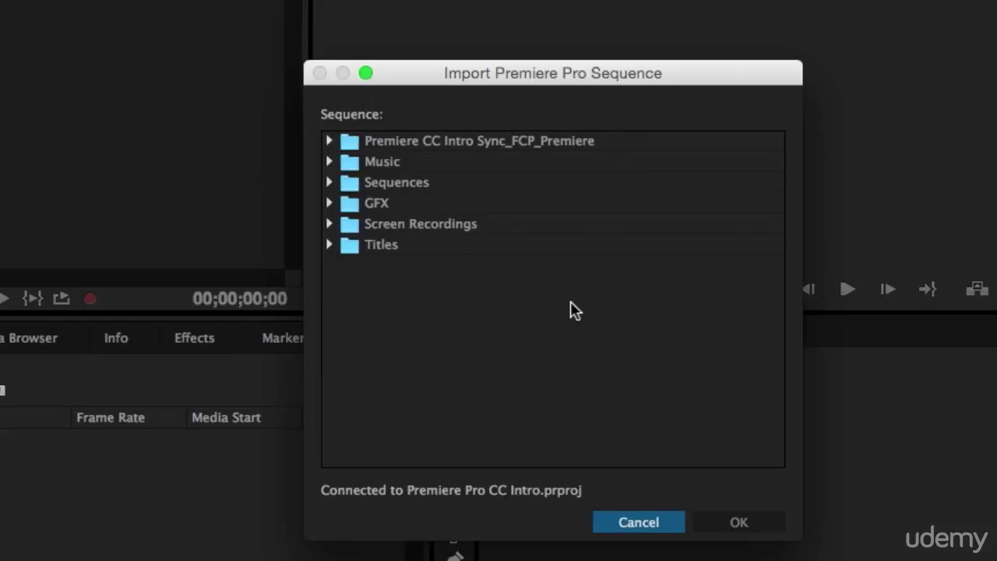
Step: Expand the Sequences folder and import the Premiere Pro Intro 720p sequence
left_click(330, 184)
left_click(396, 208)
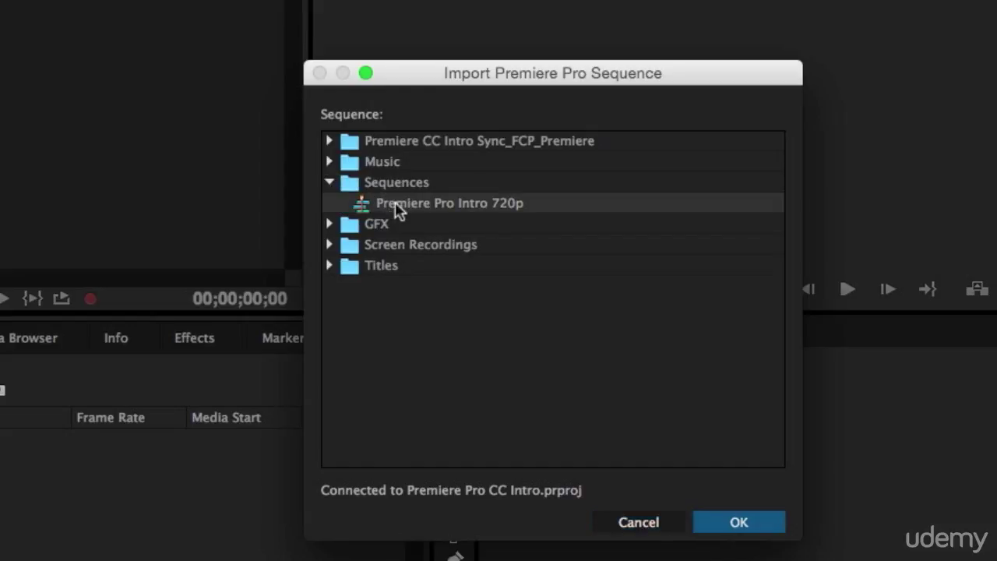
left_click(757, 528)
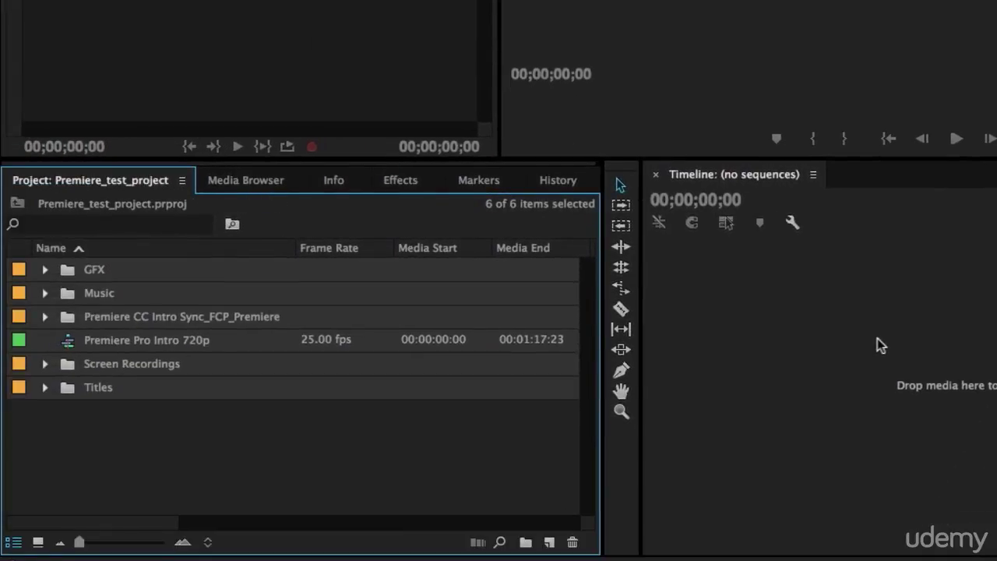
left_click(315, 472)
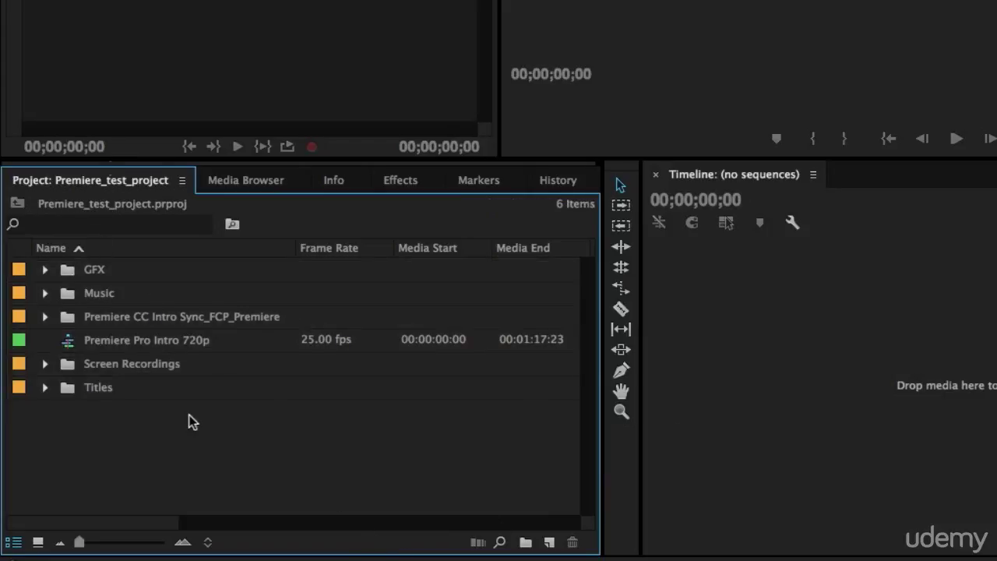
left_click(161, 343)
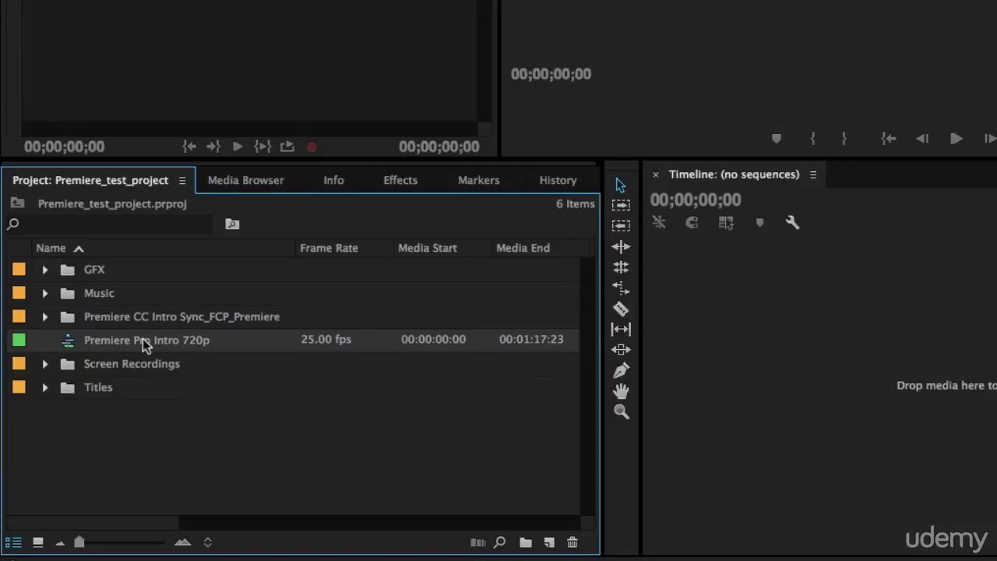
Step: Open the Intro 720p sequence, zoom its timeline, and briefly expand the GFX, Titles and Screen Recordings bins
double_click(71, 347)
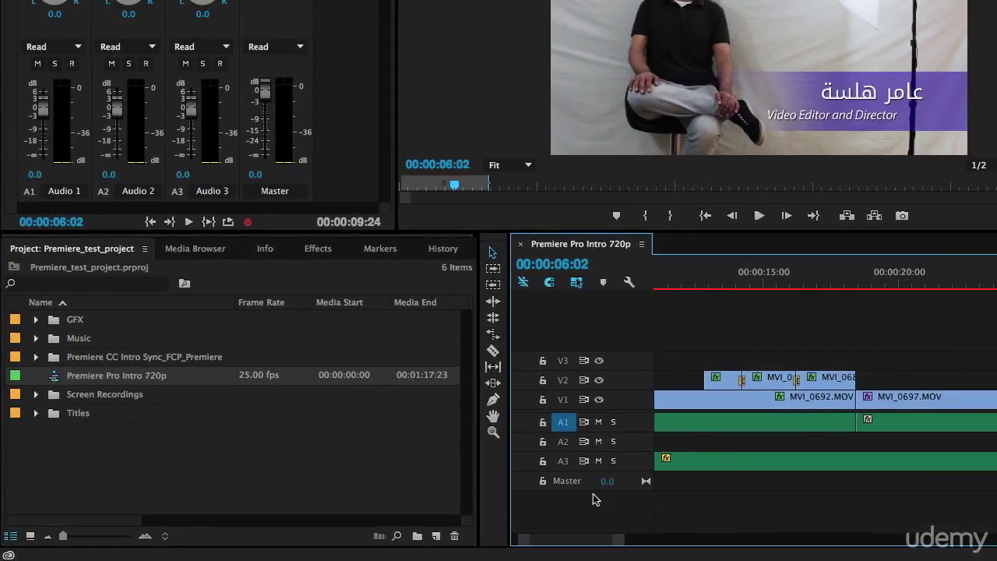
left_click_drag(622, 539, 733, 546)
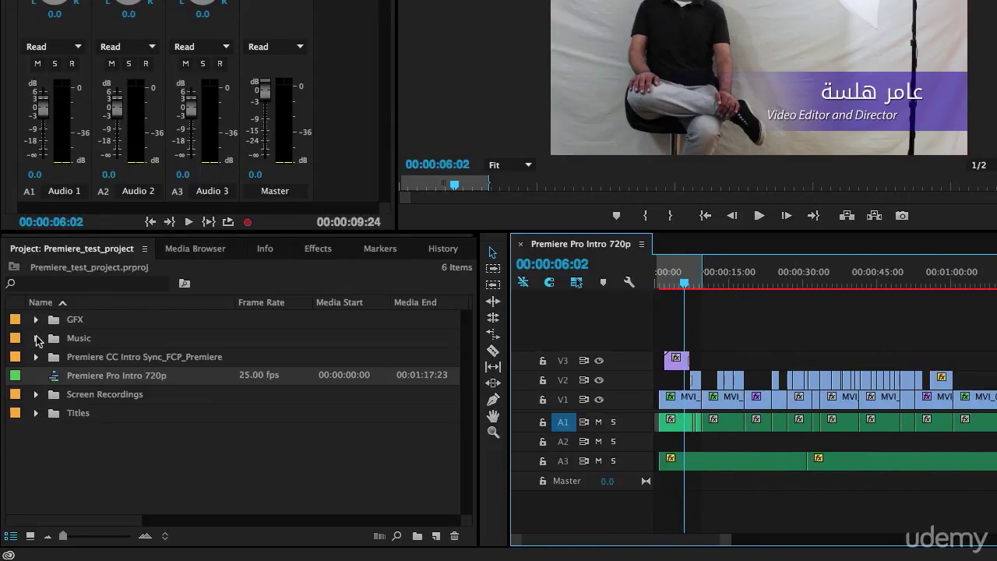
left_click(36, 320)
left_click(36, 320)
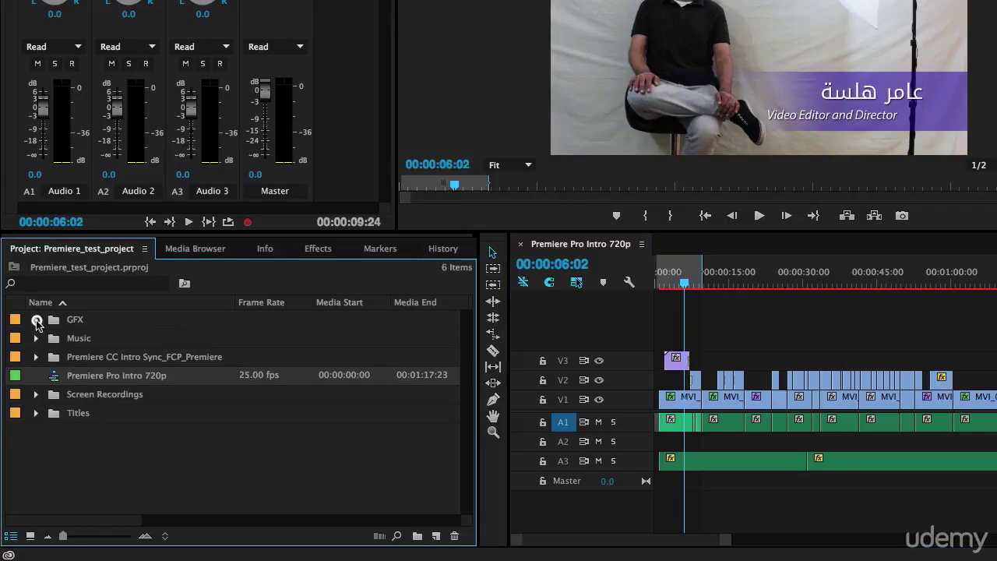
left_click(36, 413)
left_click(35, 413)
left_click(35, 394)
left_click(35, 395)
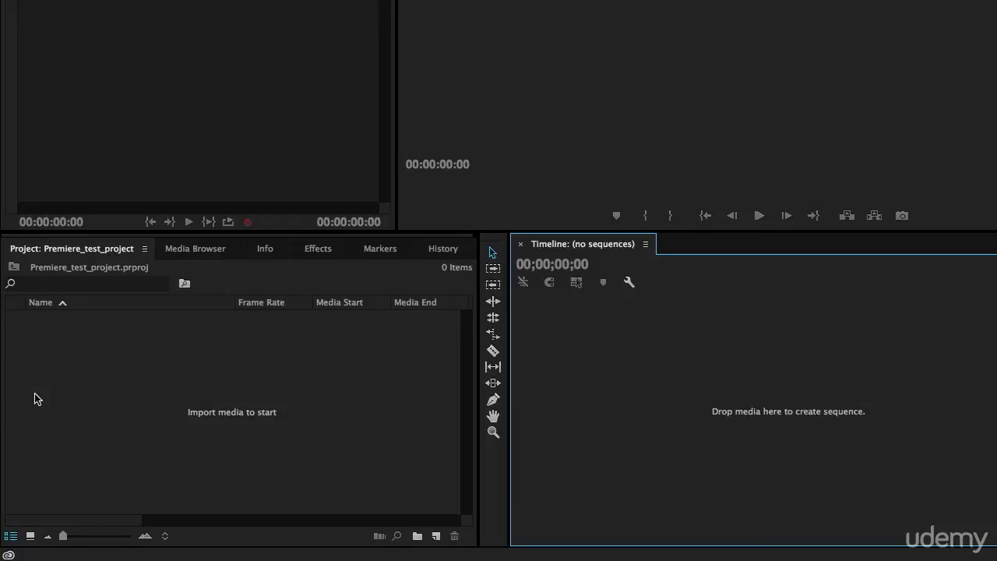
Step: In the Media Browser, expand MAC > Users > home > Desktop
left_click(168, 331)
left_click(181, 250)
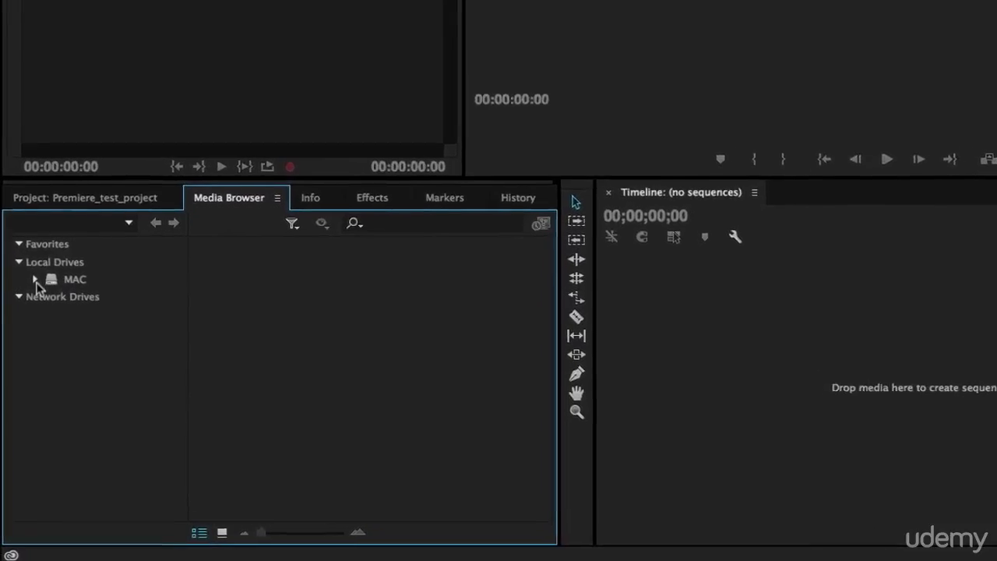
left_click(35, 280)
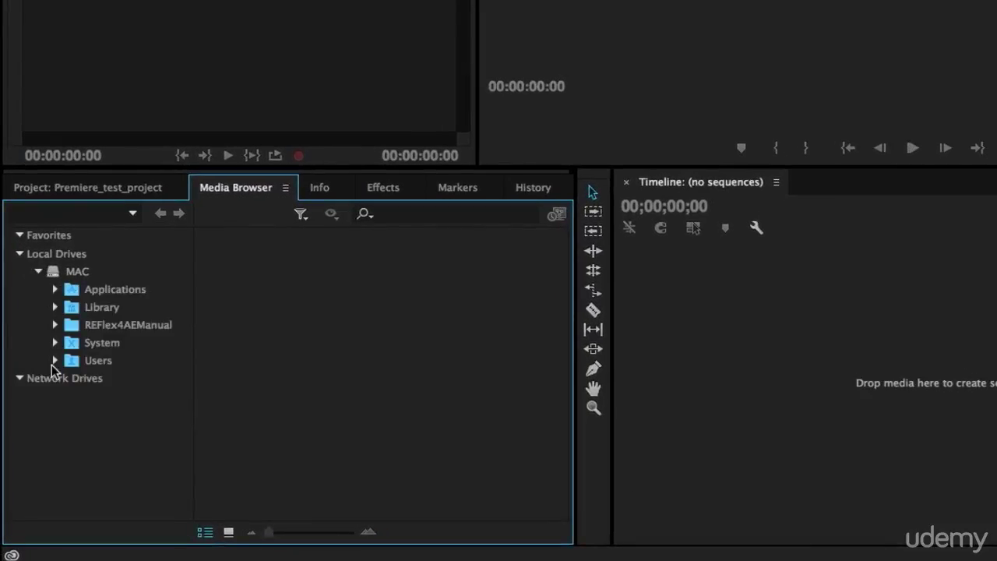
left_click(54, 361)
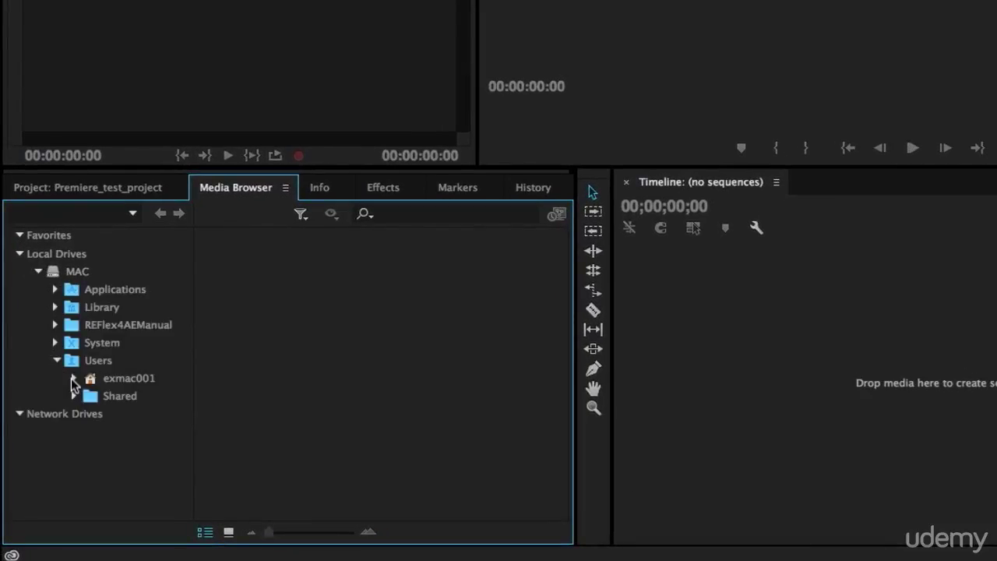
left_click(73, 379)
scroll(85, 382, "down", 5)
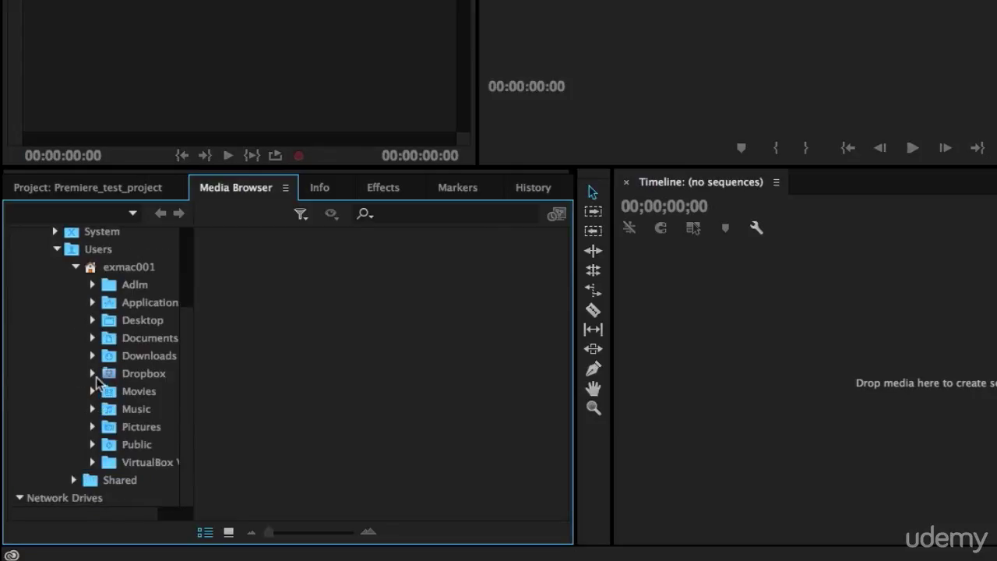
left_click(92, 322)
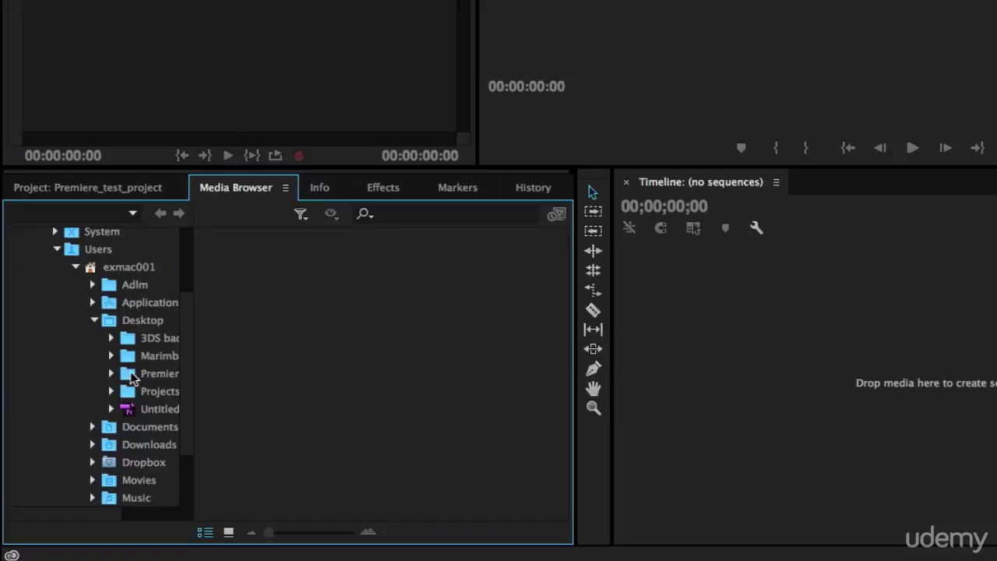
Step: Open In-Lesson Projects > Premiere Pro Intro and show its contents in Icon View
left_click(134, 374)
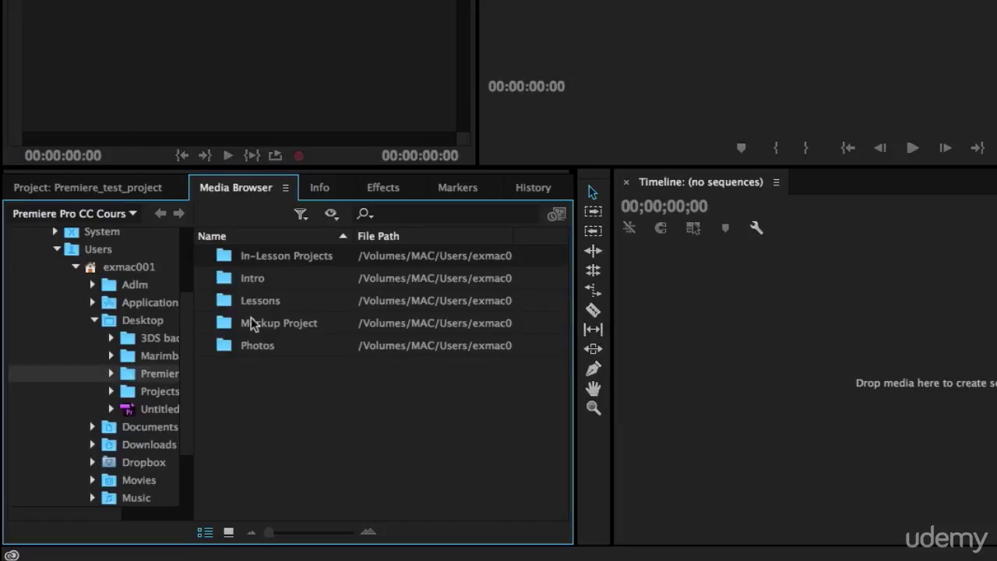
double_click(273, 257)
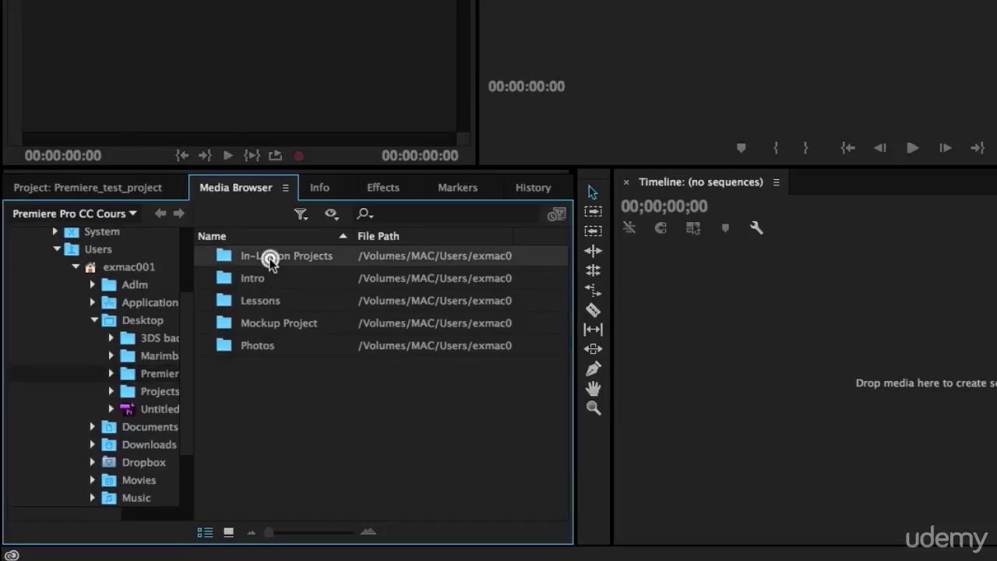
double_click(298, 302)
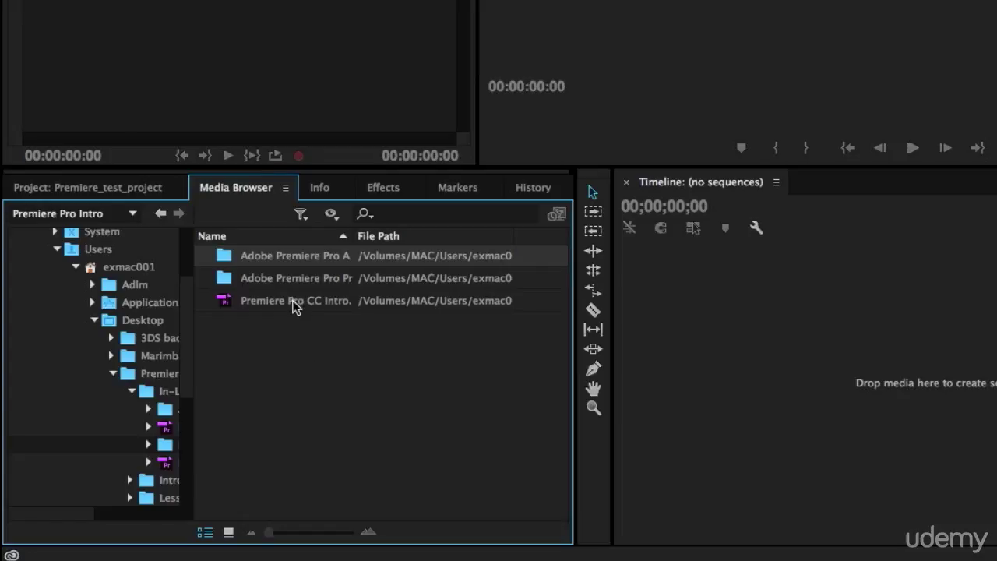
left_click(231, 532)
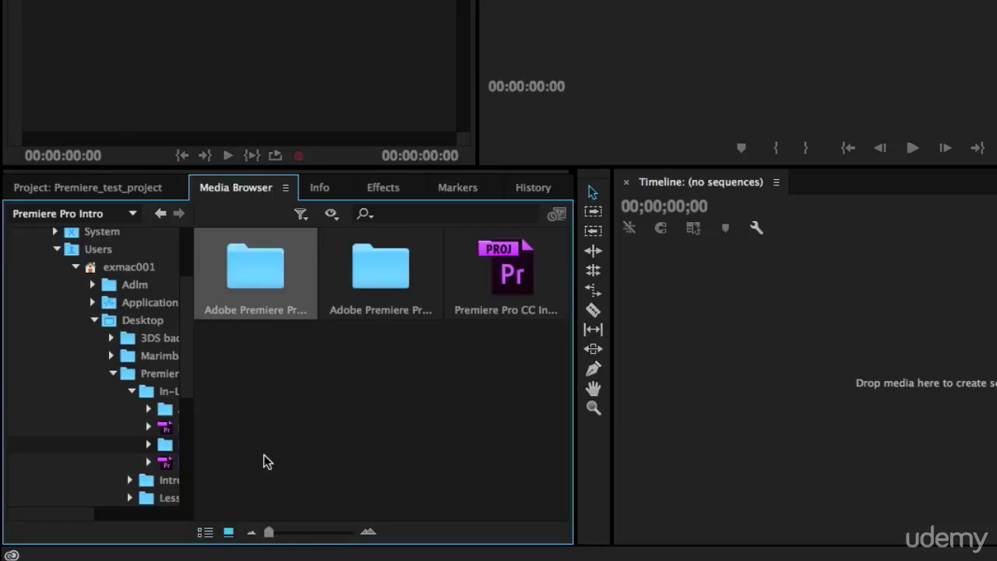
Step: Maximize the Media Browser with ~ and open Premiere Pro CC Intro.prproj to list its bins
key("grave")
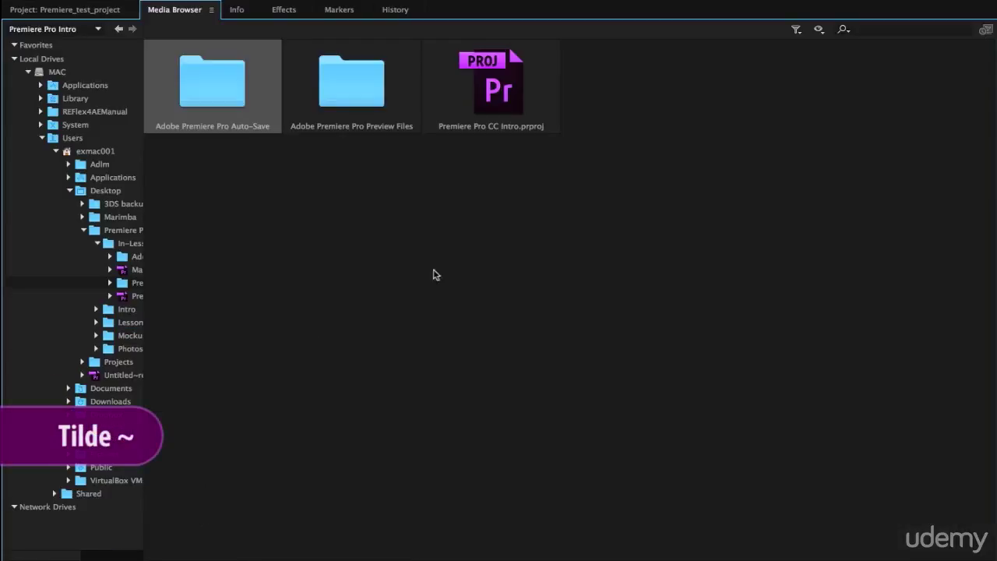
left_click(468, 274)
left_click(505, 108)
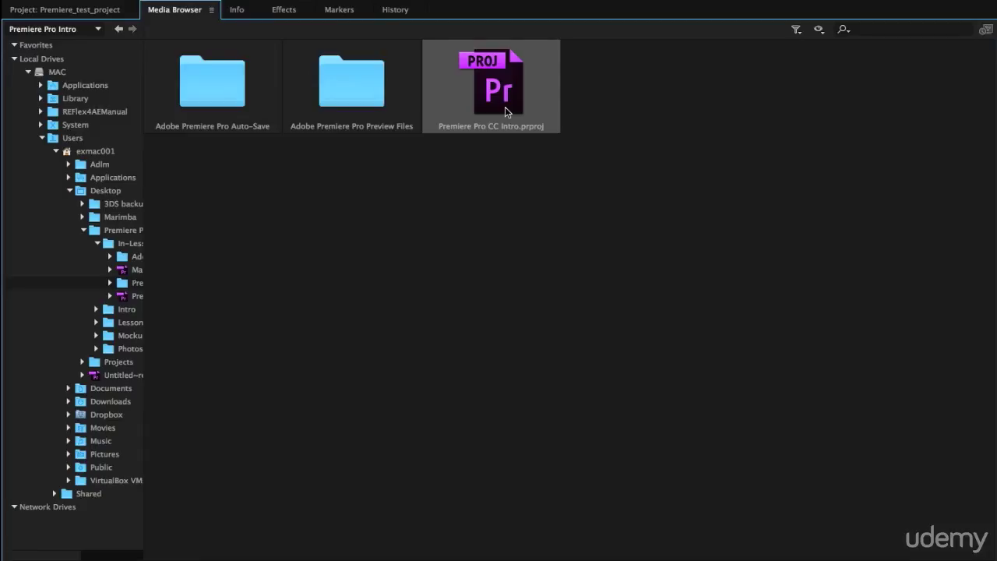
double_click(505, 106)
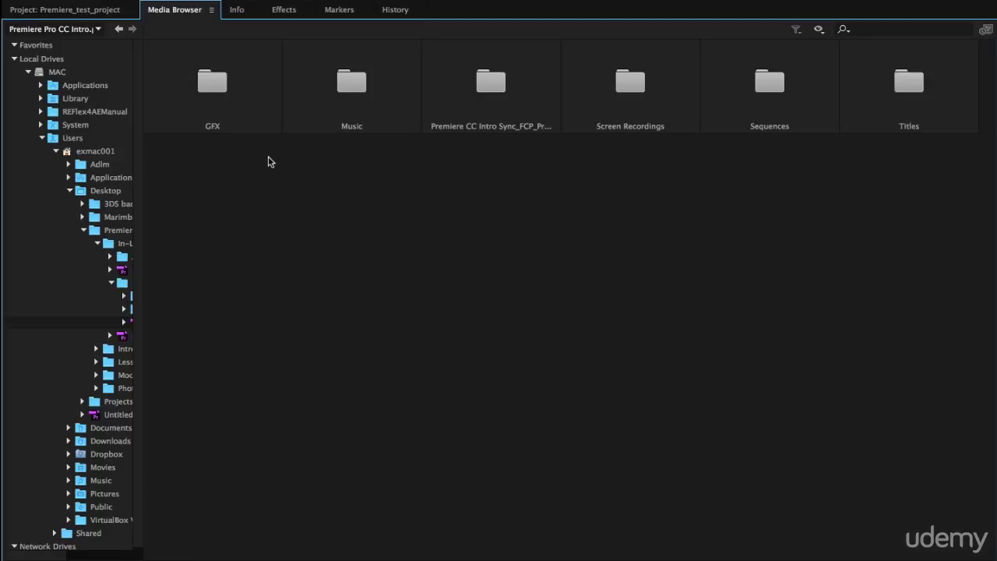
Step: Import the Premiere Pro Intro 720p sequence from the Sequences bin and check it in the Project panel
double_click(790, 100)
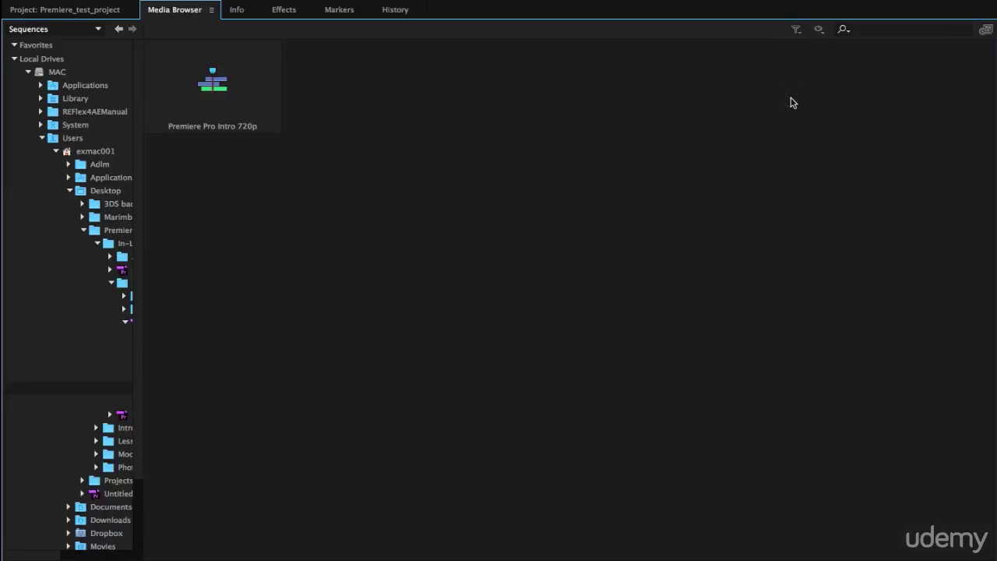
left_click(232, 80)
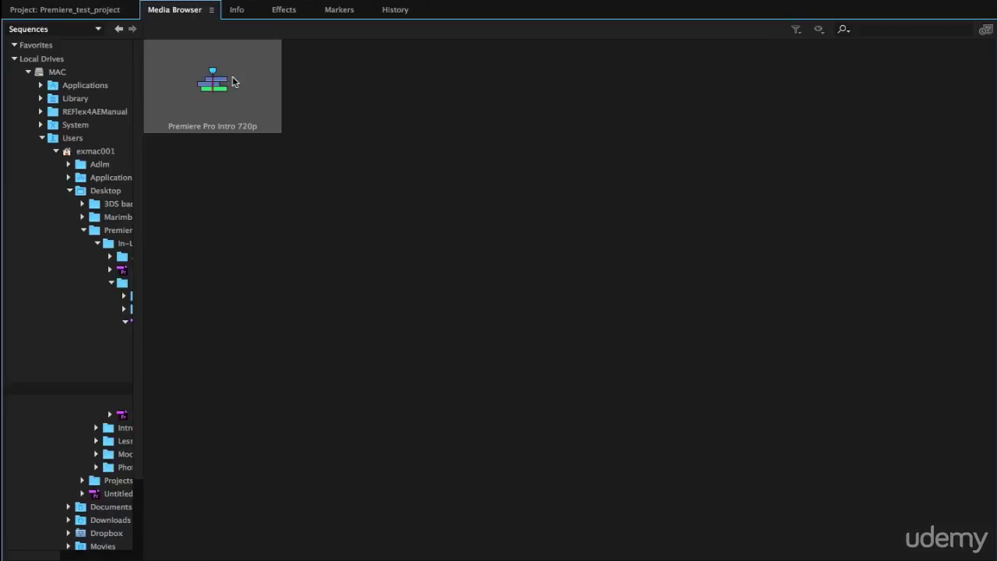
right_click(232, 79)
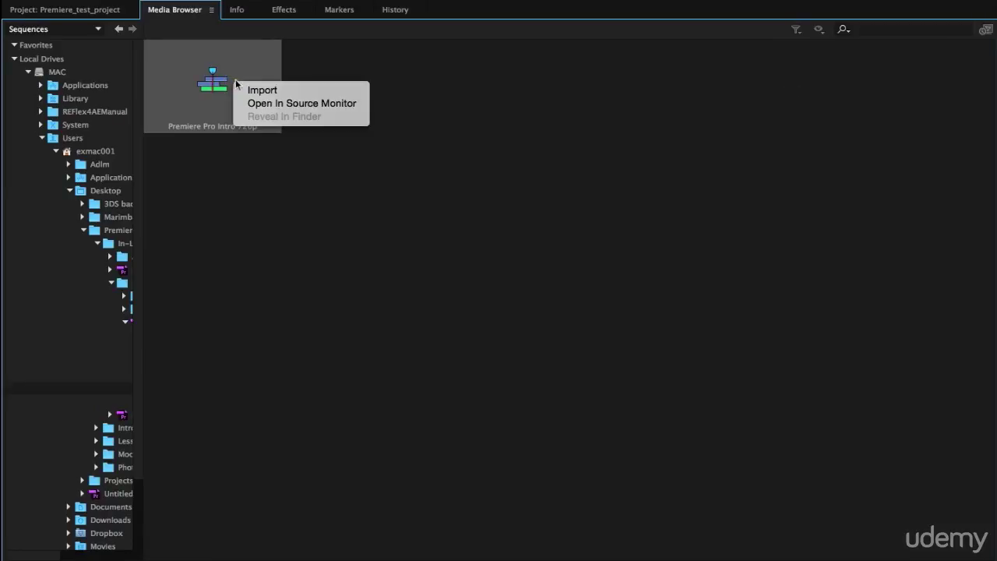
left_click(246, 92)
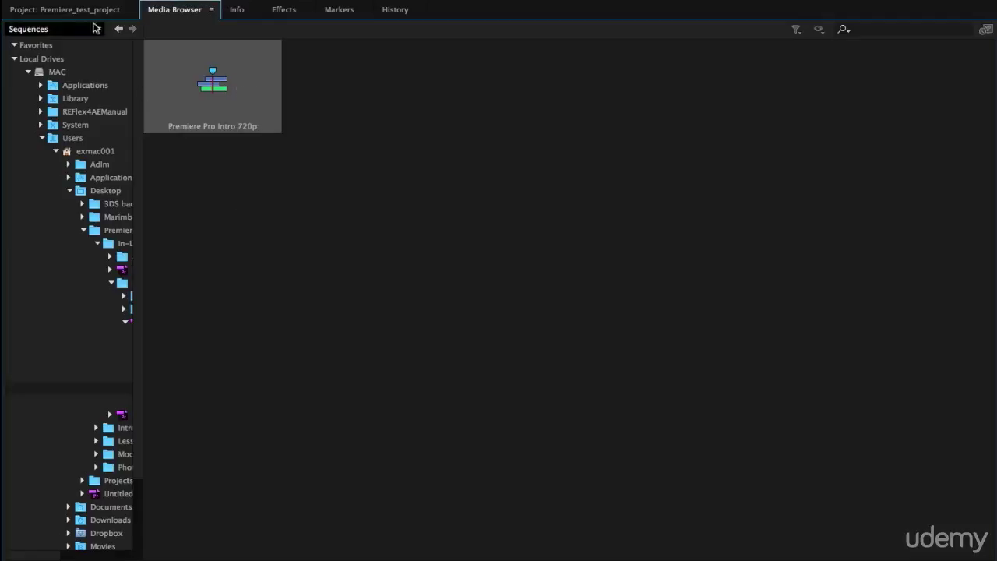
left_click(80, 10)
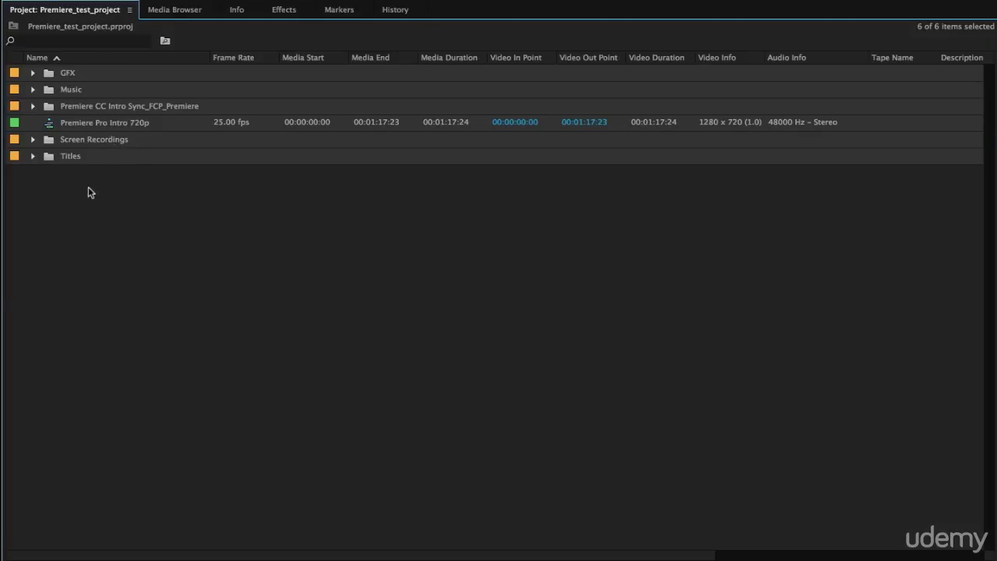
left_click(117, 122)
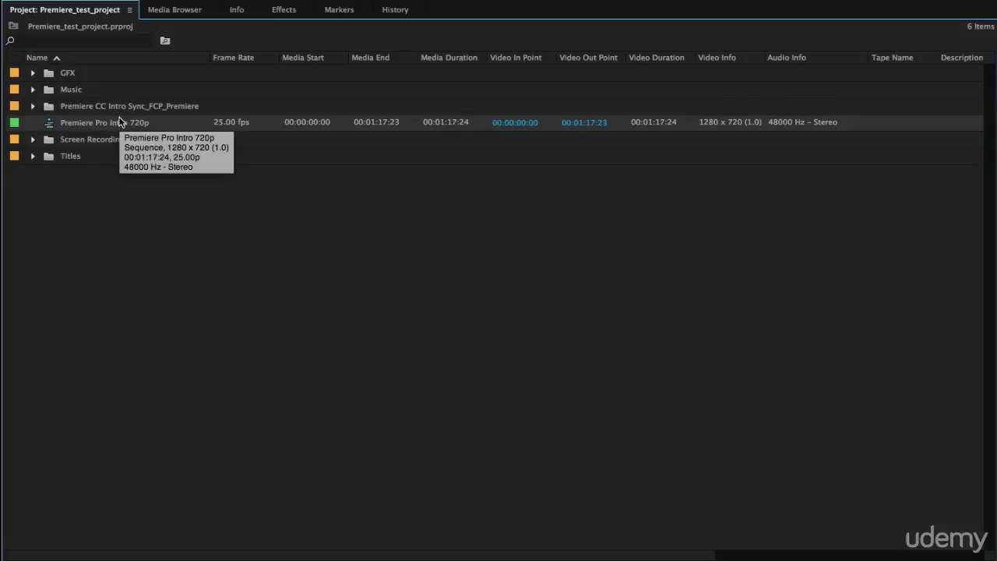
Step: Import Beat_Your_Competition.mp3 from the Music bin, then return to the Intro project's top-level bins
left_click(170, 10)
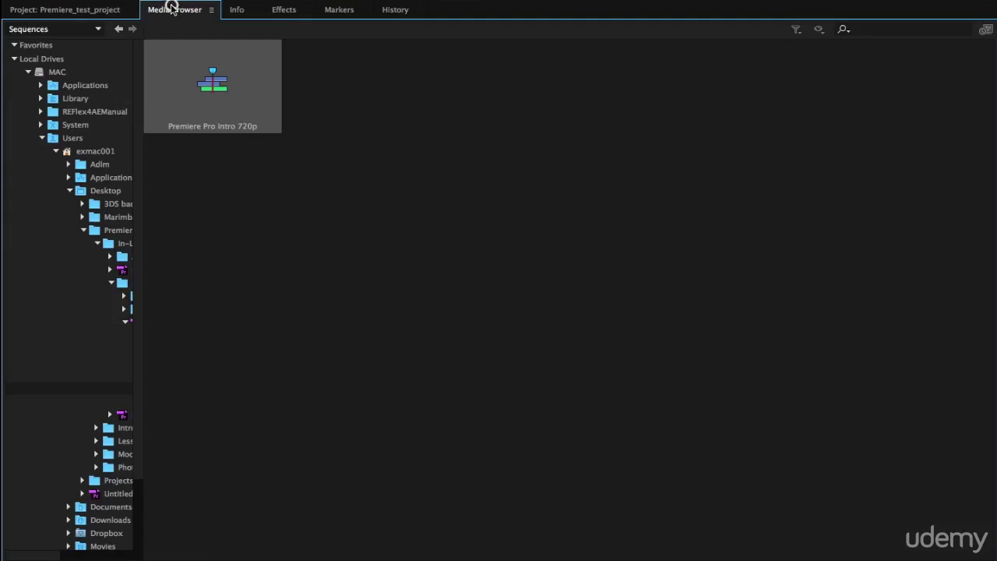
left_click(119, 29)
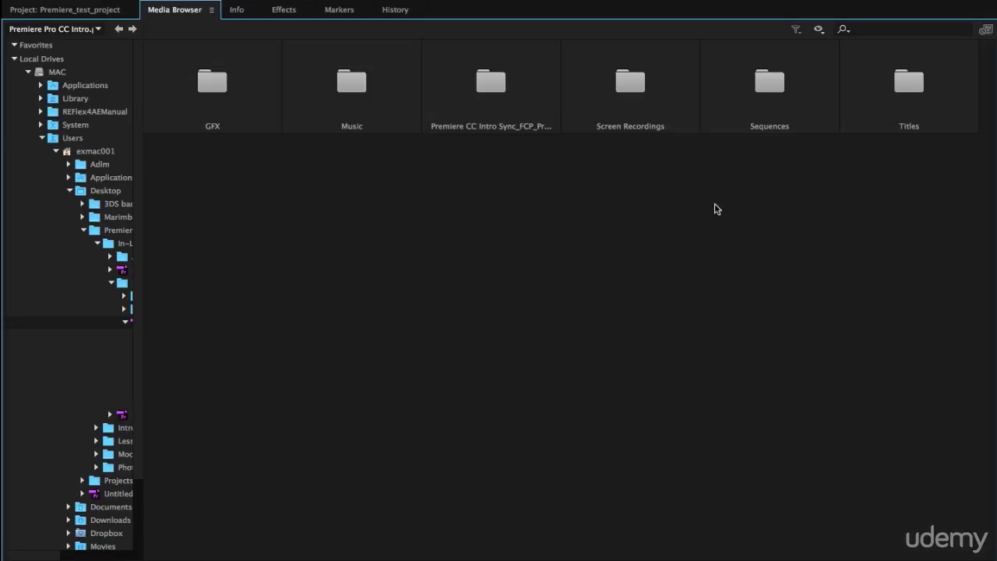
left_click(387, 94)
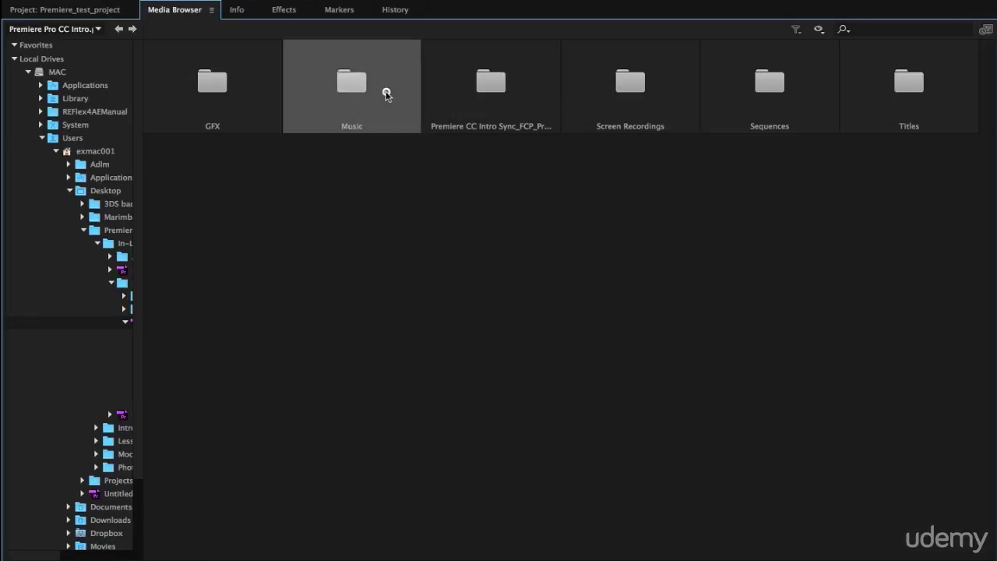
left_click(240, 95)
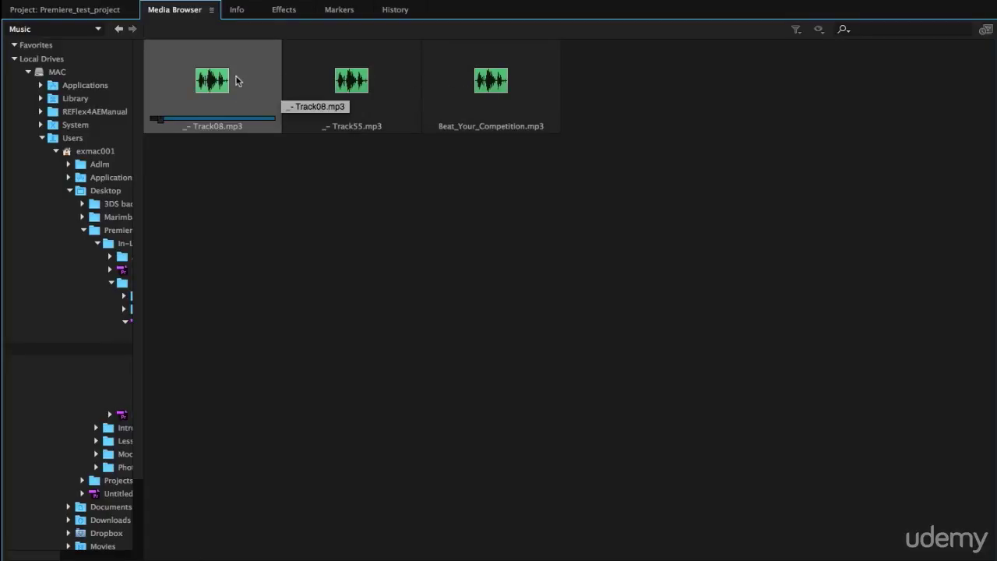
left_click(475, 88)
right_click(477, 90)
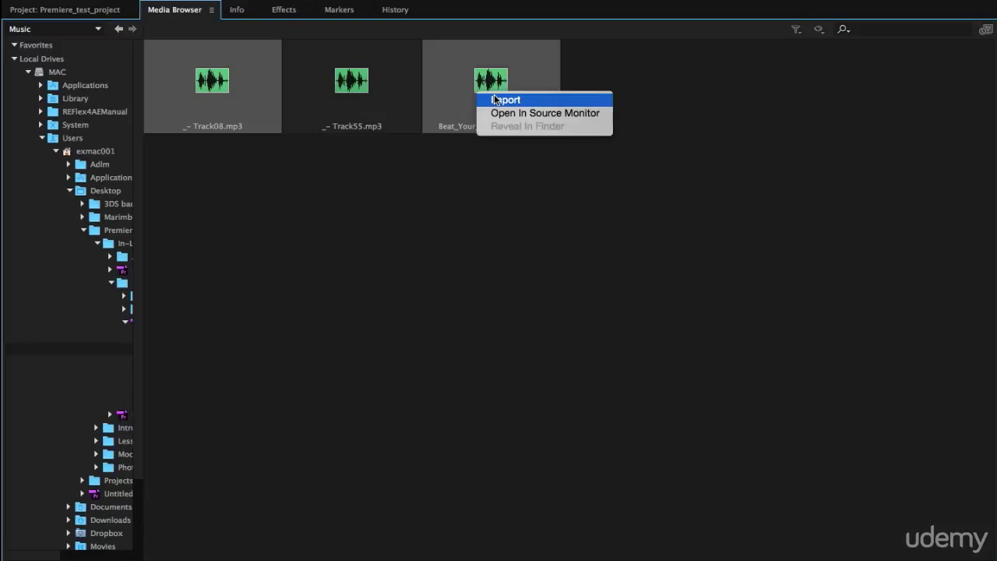
left_click(495, 100)
left_click(377, 213)
left_click(123, 28)
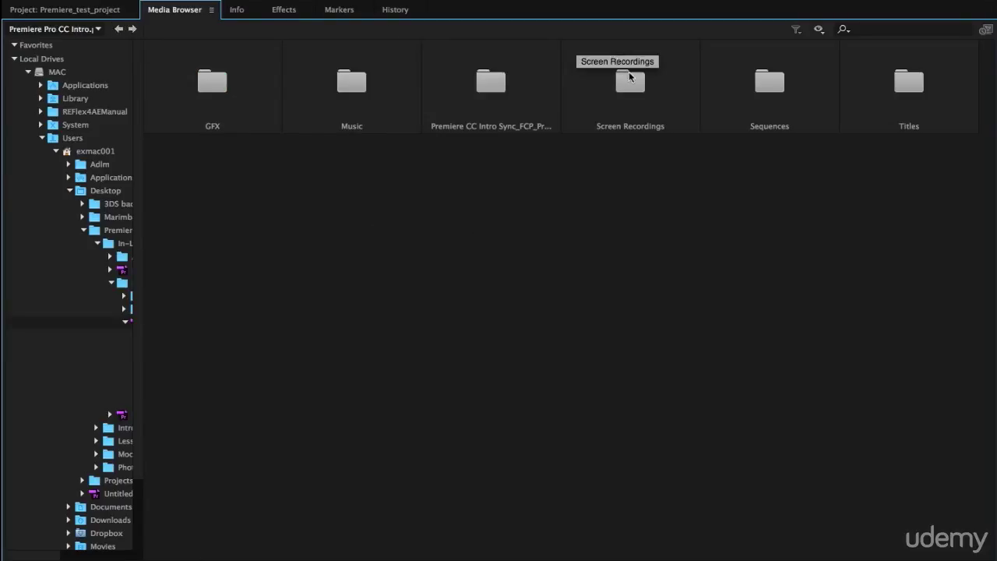
Step: Open Premiere CC Intro Sync_FCP_Premiere > Camera 1 and preview MVI_0702.MOV without importing it
double_click(499, 102)
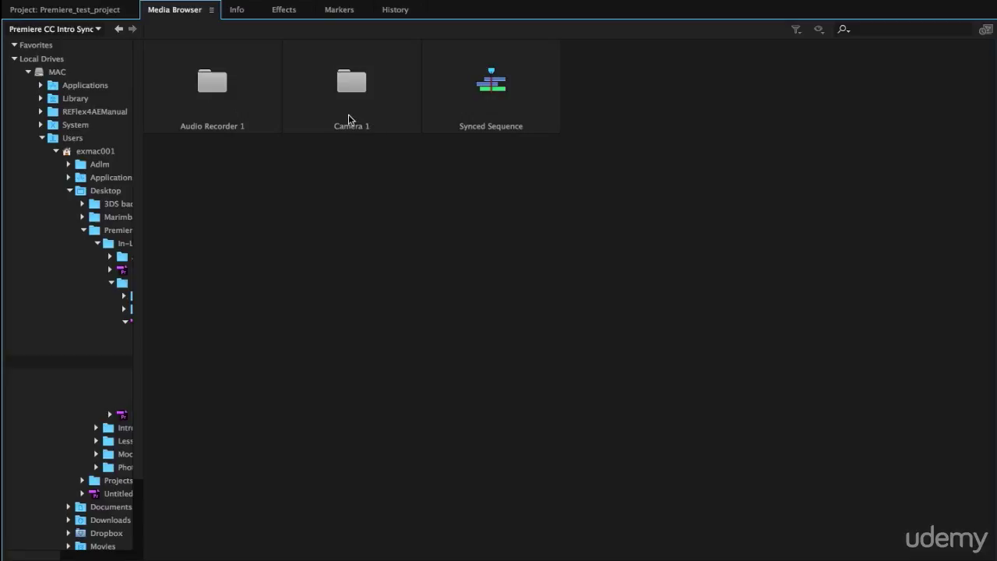
double_click(349, 119)
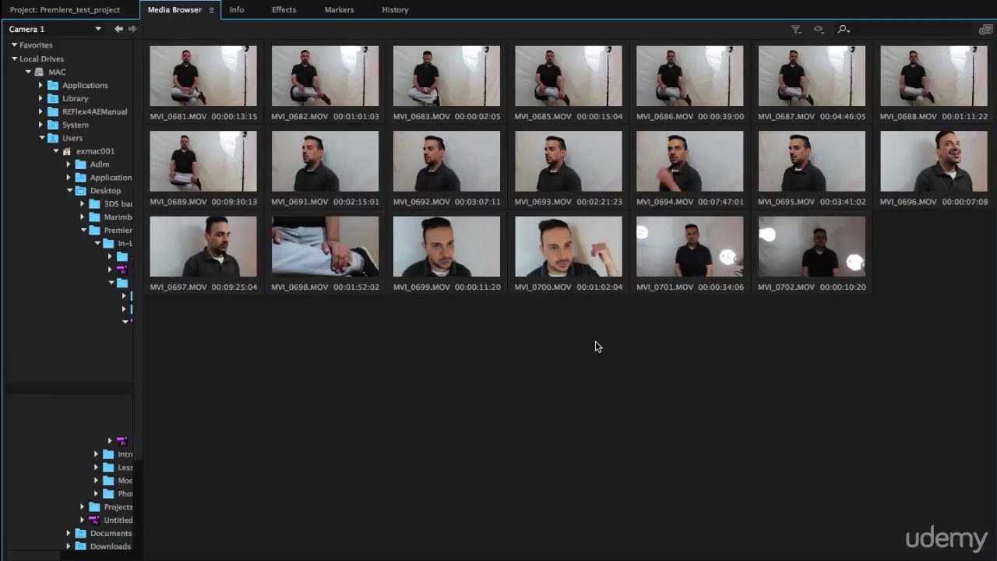
left_click(801, 262)
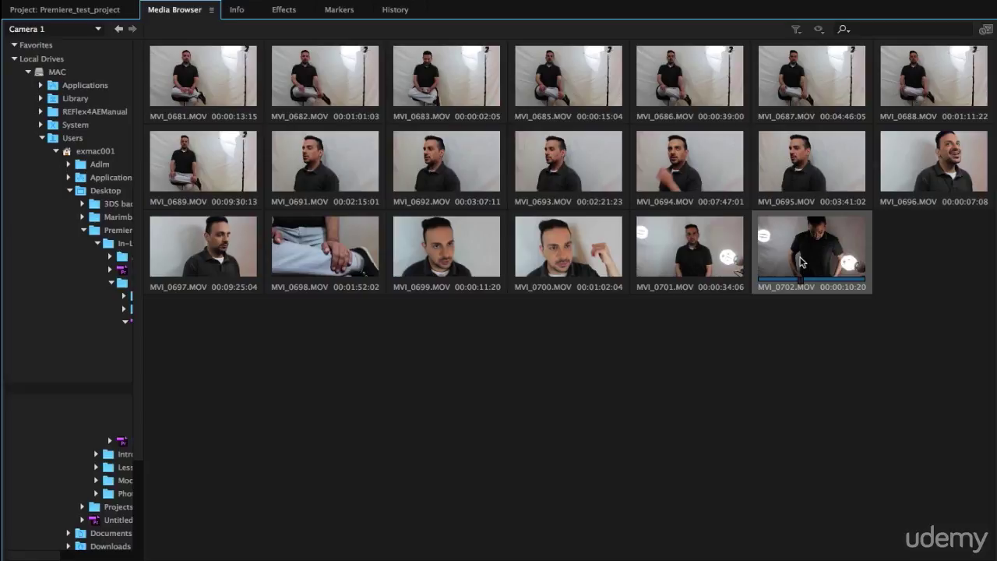
right_click(829, 251)
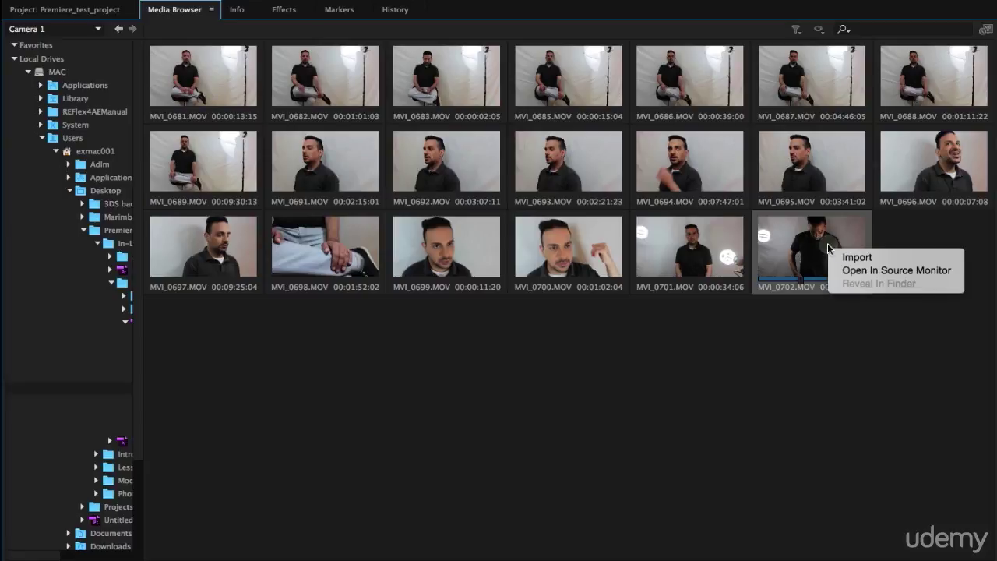
left_click(721, 374)
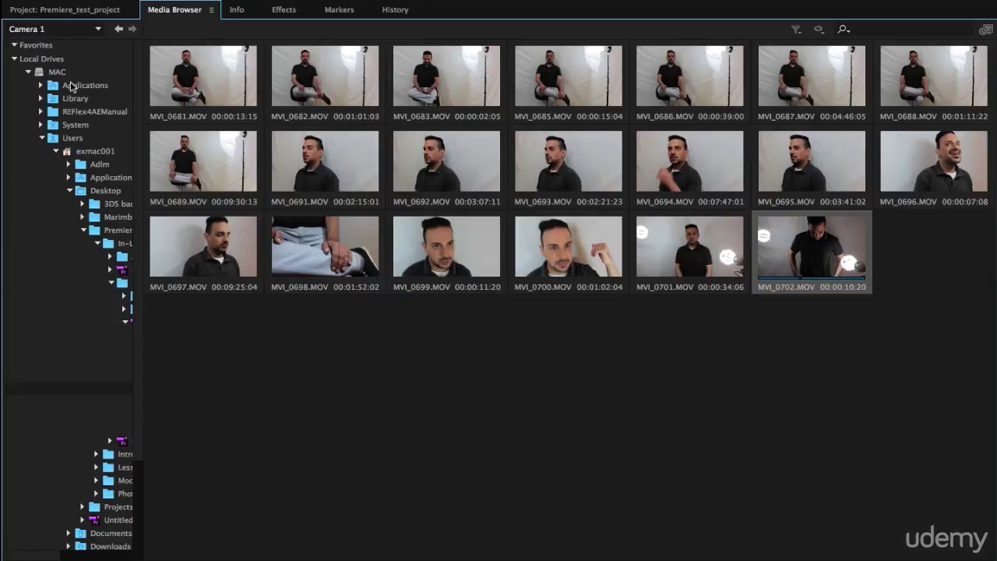
Step: Switch to the Project: Premiere_test_project panel and select the Premiere Pro Intro 720p sequence
left_click(47, 10)
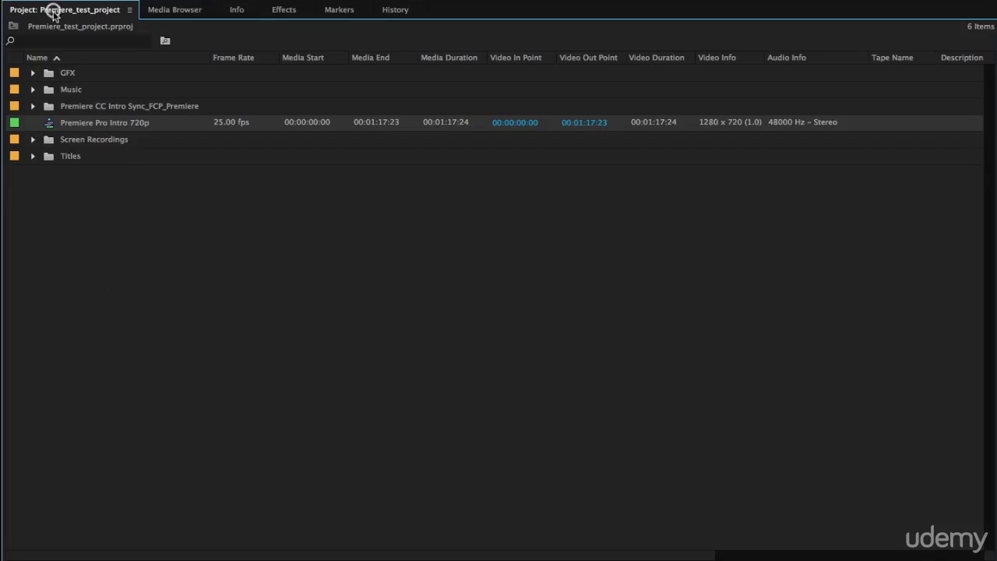
left_click(91, 198)
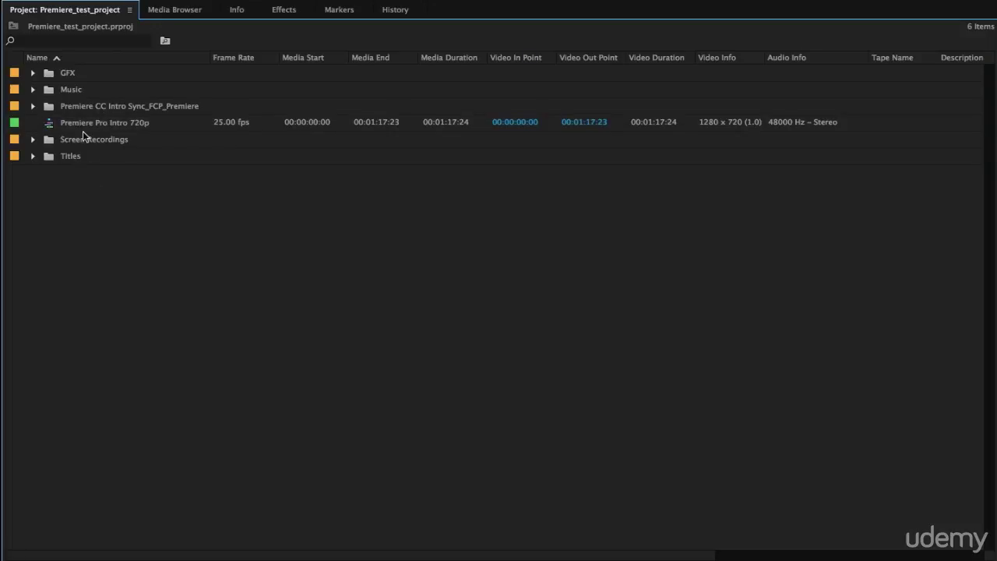
left_click(81, 124)
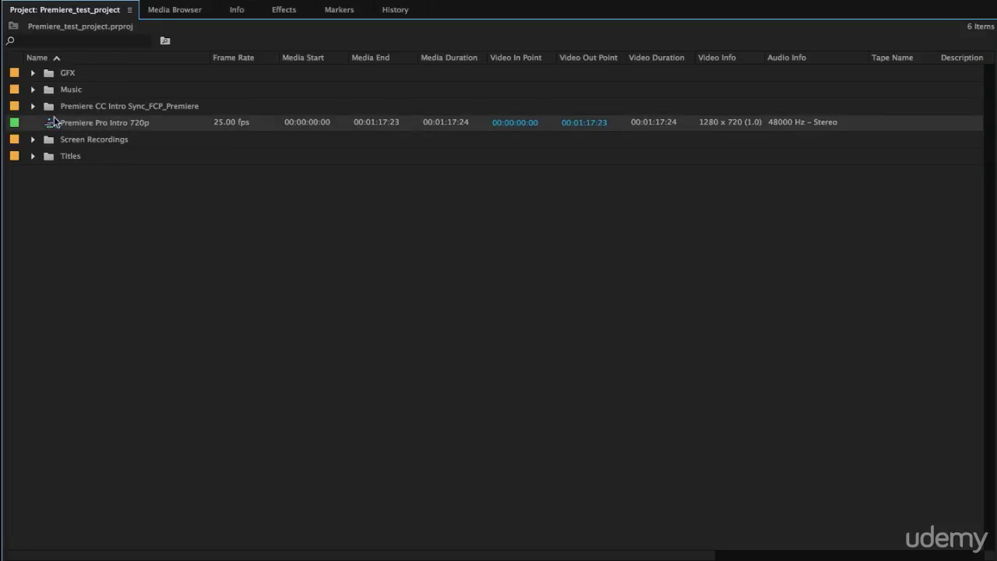
mouse_move(106, 131)
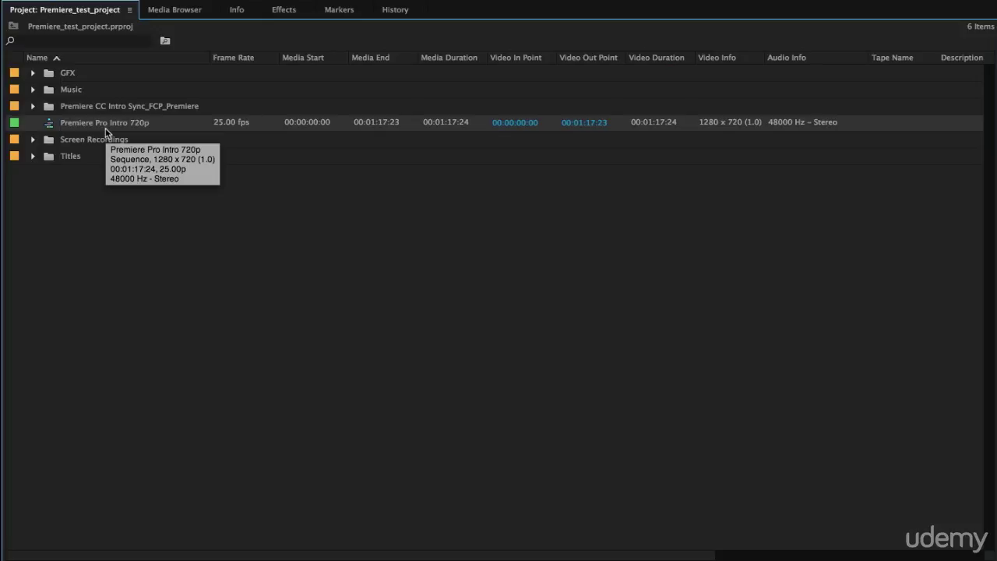